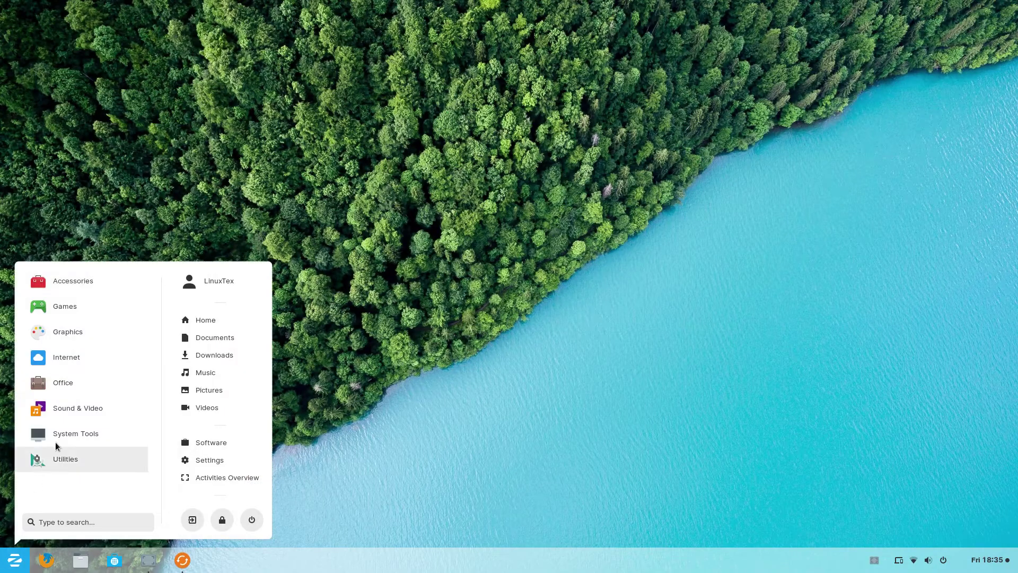
# - Browse the Utilities, Games and Internet app categories in the Zorin menu, then close the menu
pyautogui.click(55, 448)
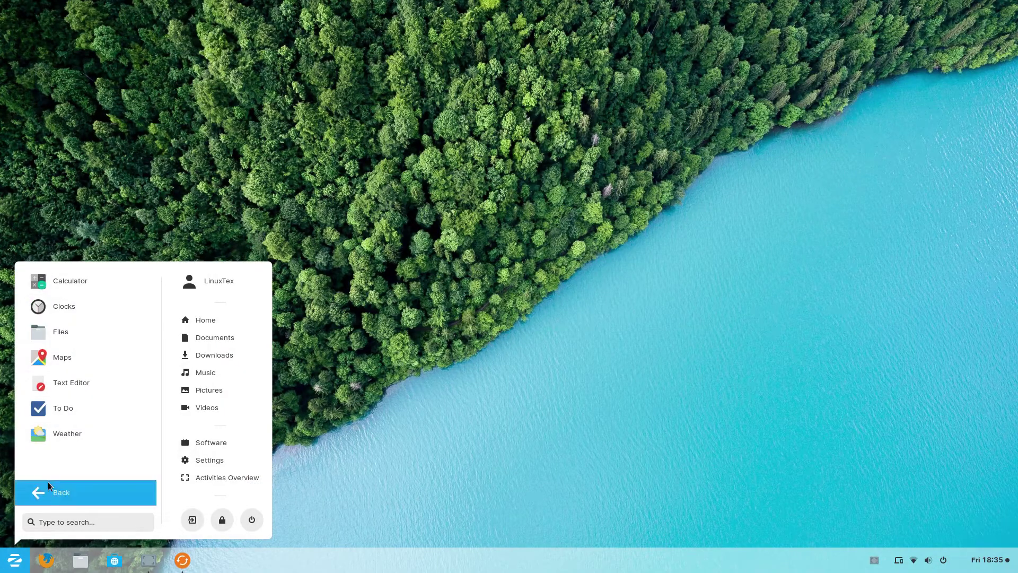
pyautogui.click(48, 486)
pyautogui.click(66, 308)
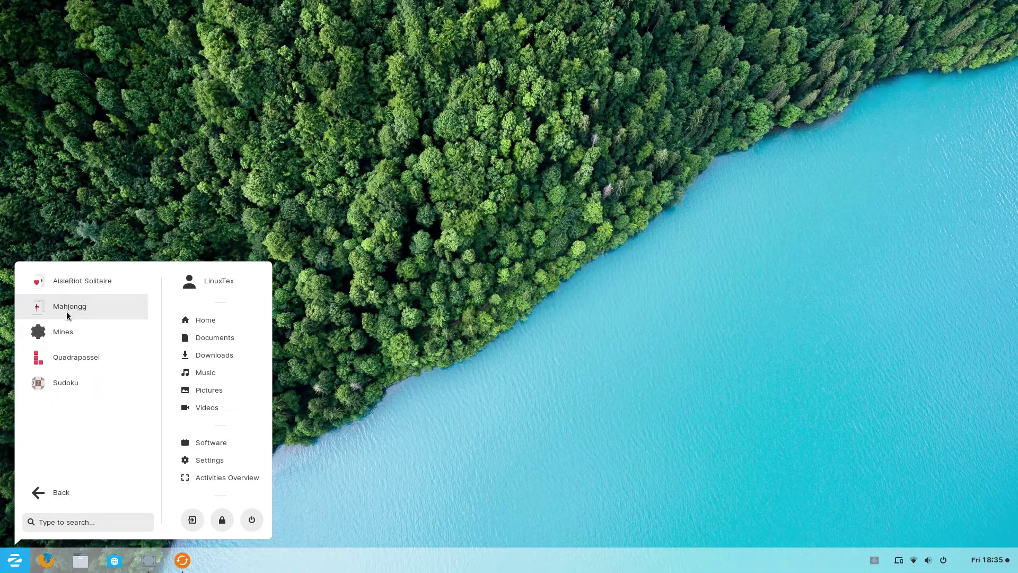
pyautogui.click(58, 487)
pyautogui.click(72, 356)
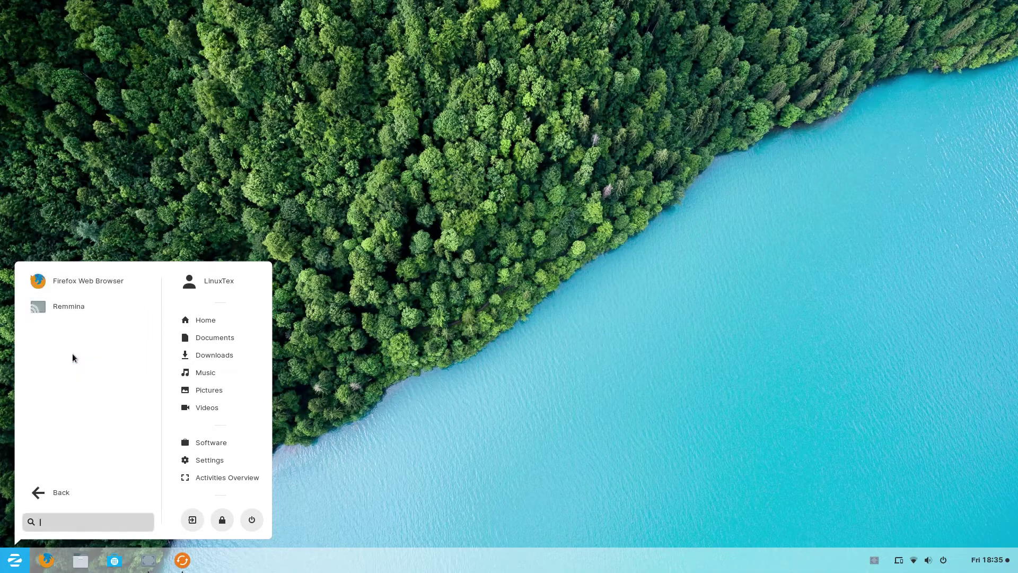
pyautogui.click(51, 494)
pyautogui.click(361, 406)
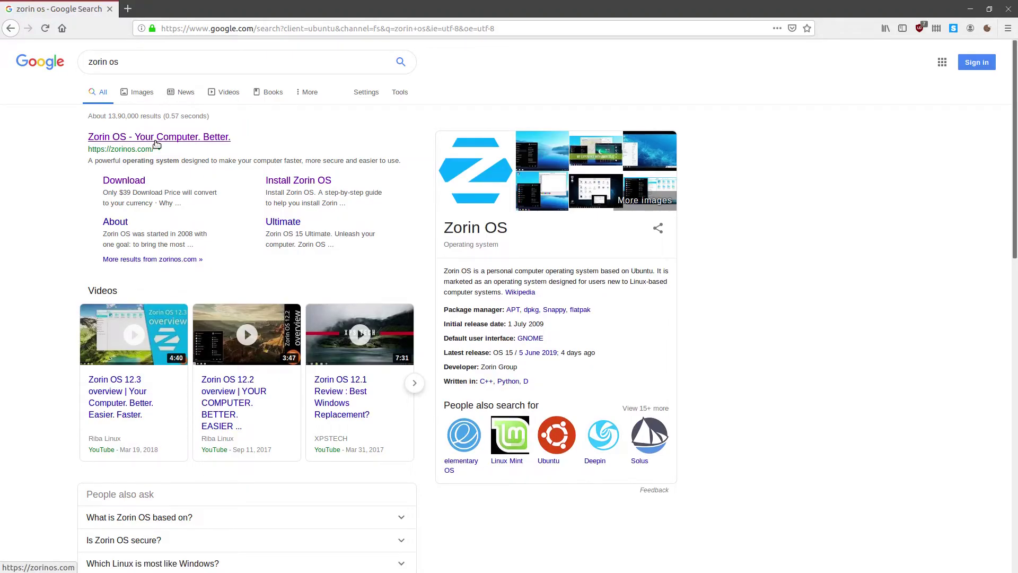
# - Open zorinos.com from the search results in full screen and go to its download page
pyautogui.click(156, 138)
pyautogui.press('F11')
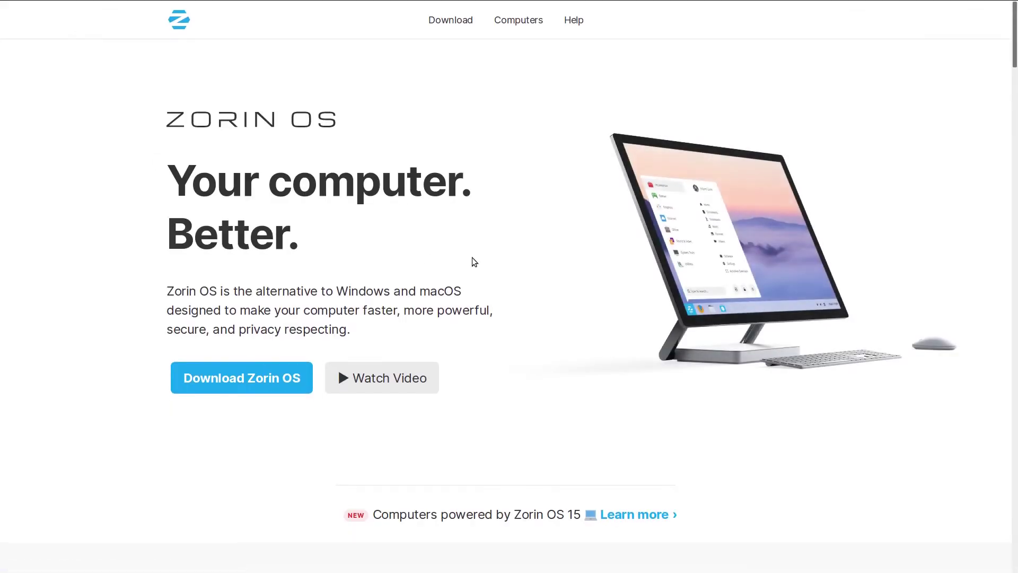
pyautogui.click(273, 387)
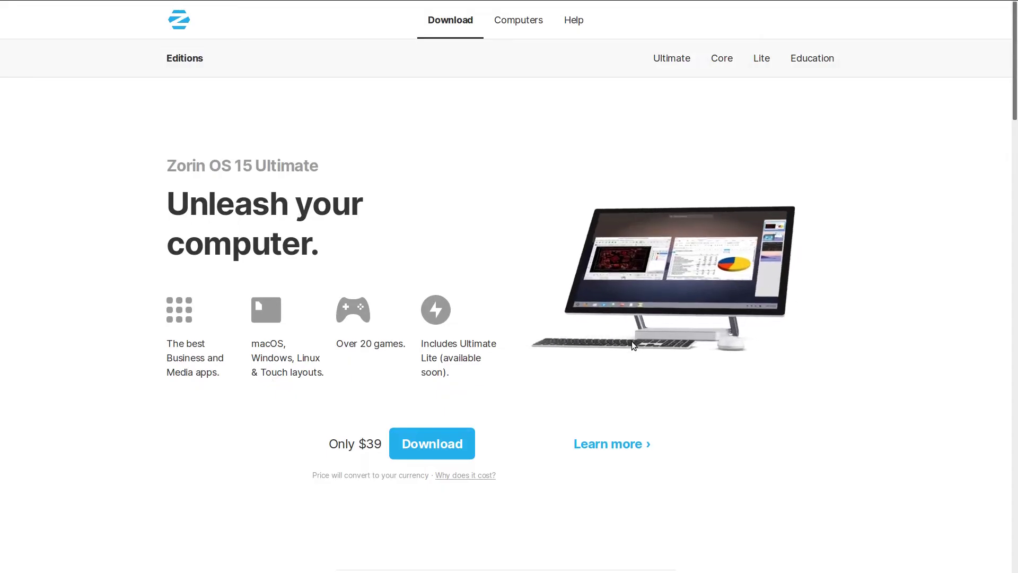
# - Download the free Zorin OS 15 Core edition, skipping the newsletter sign-up
pyautogui.scroll(-8, 632, 341)
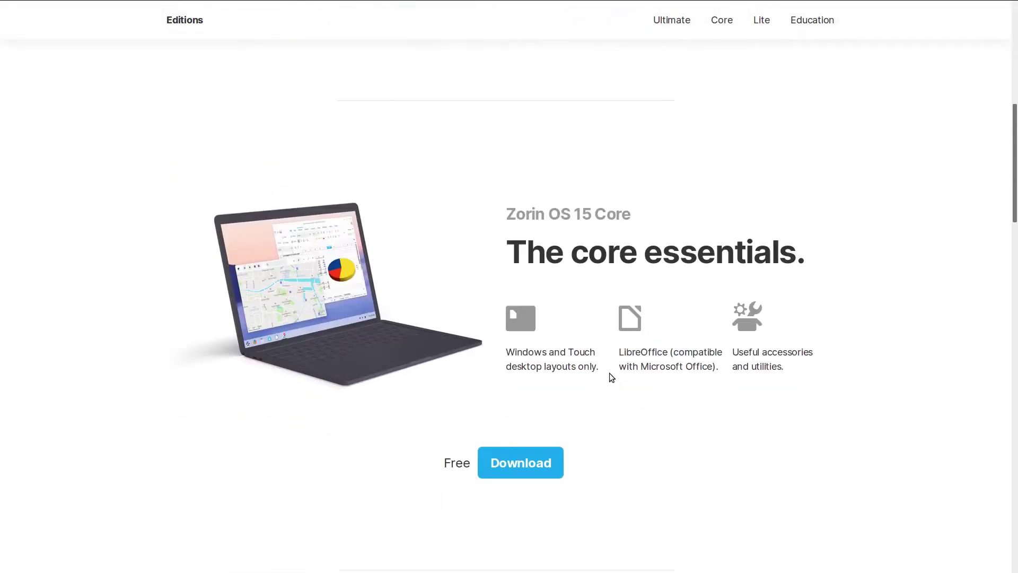
pyautogui.scroll(-8, 609, 373)
pyautogui.scroll(-8, 395, 354)
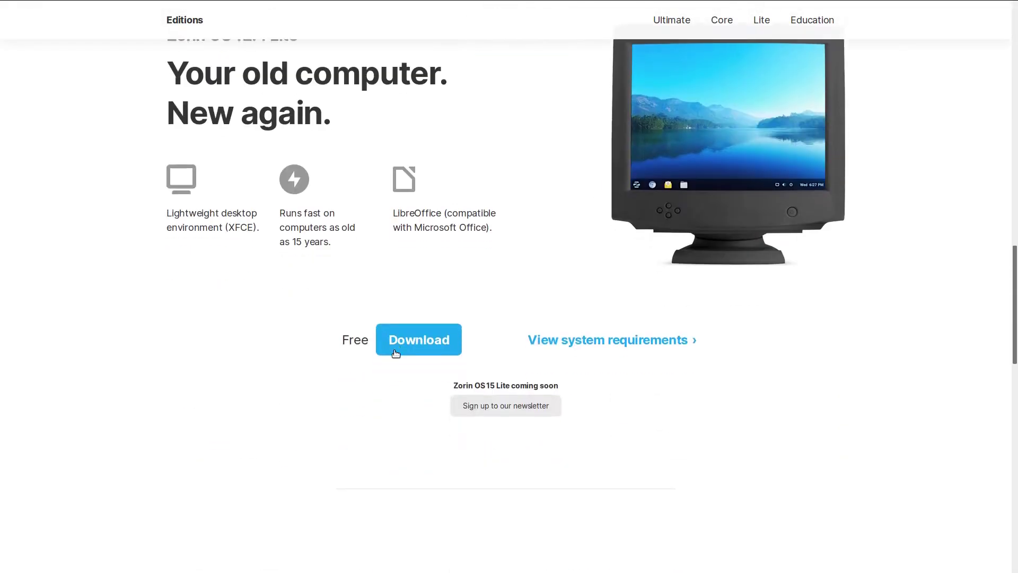
pyautogui.scroll(14, 396, 356)
pyautogui.scroll(10, 395, 355)
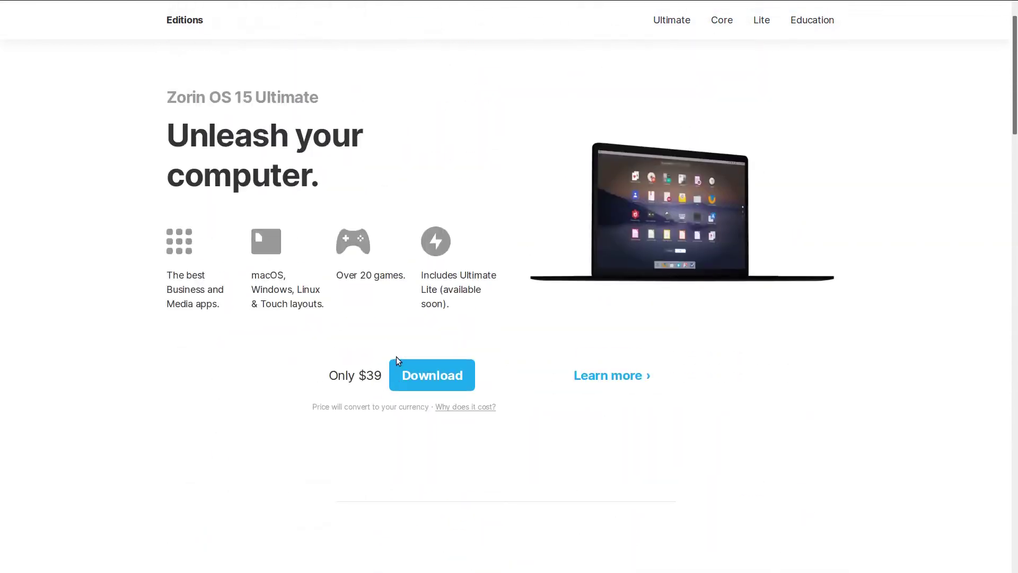
pyautogui.tripleClick(291, 164)
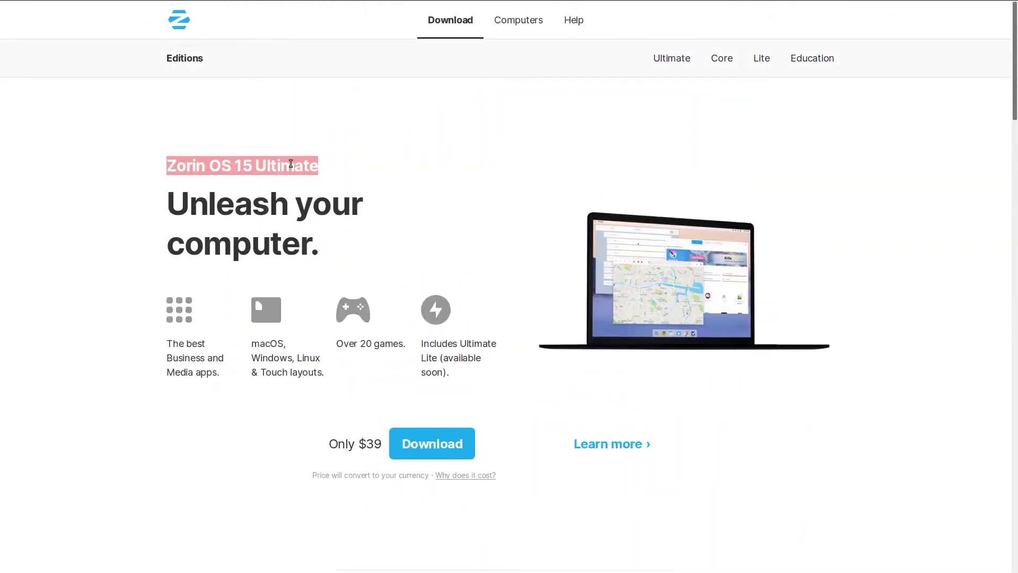
pyautogui.scroll(-10, 523, 339)
pyautogui.click(524, 358)
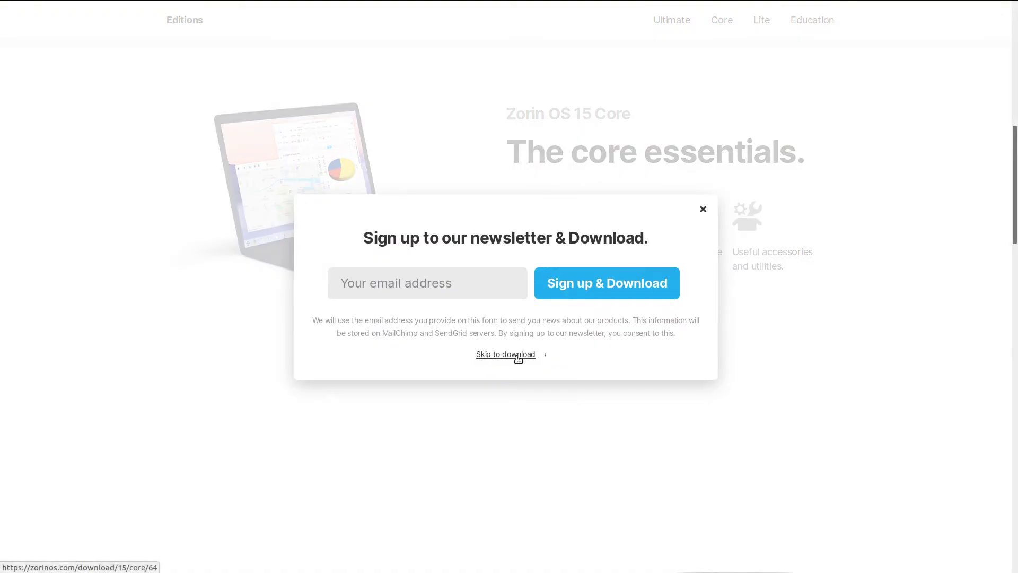
pyautogui.click(517, 355)
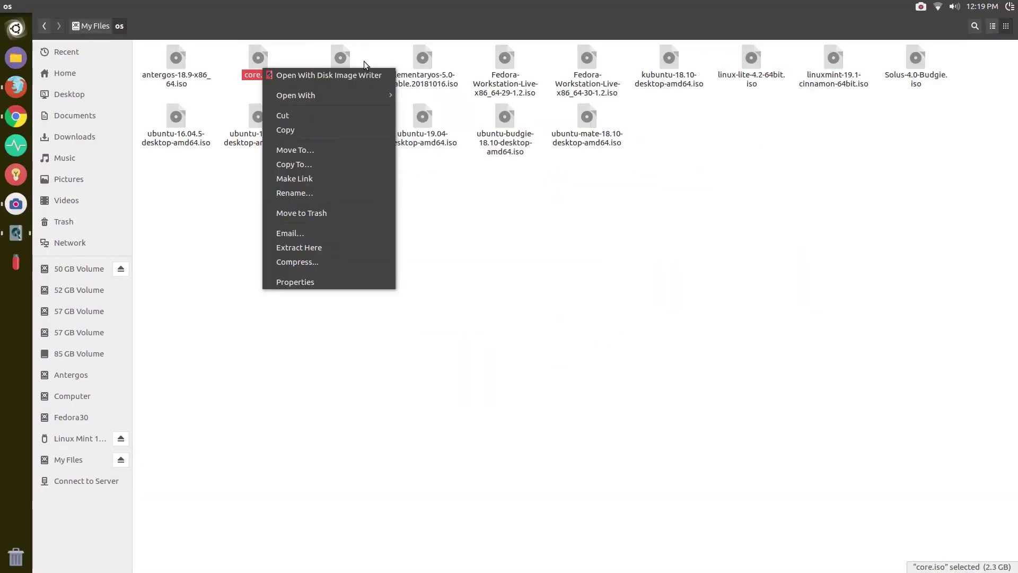
# - Open core.iso with Disk Image Writer
pyautogui.moveTo(367, 93)
pyautogui.click(437, 154)
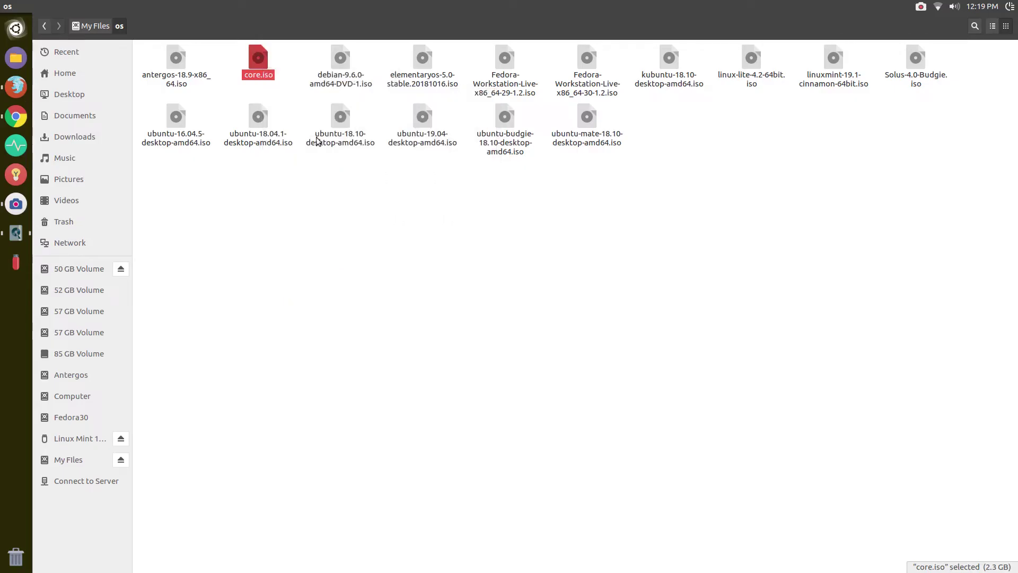
pyautogui.rightClick(264, 76)
pyautogui.moveTo(294, 100)
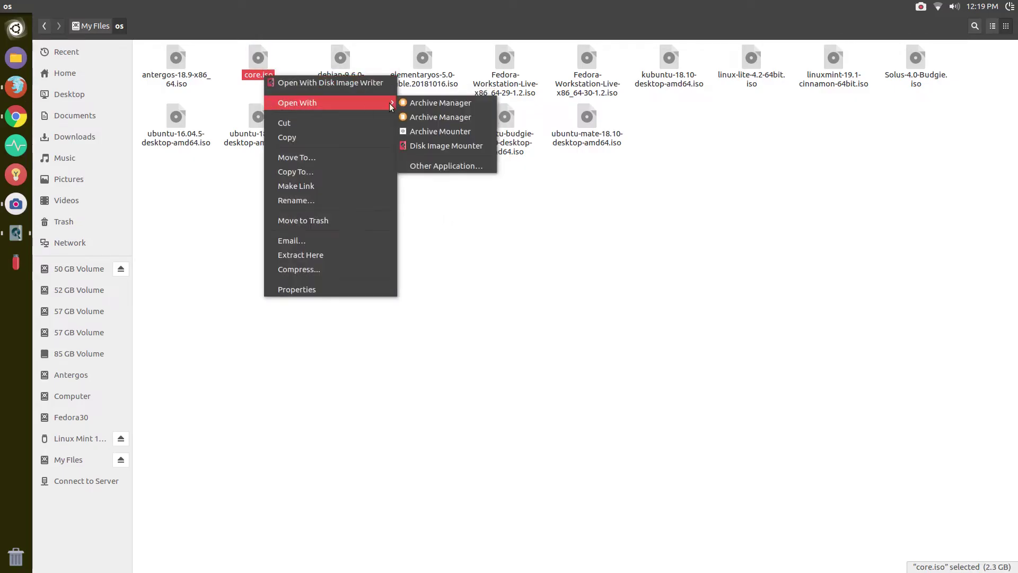
pyautogui.click(355, 83)
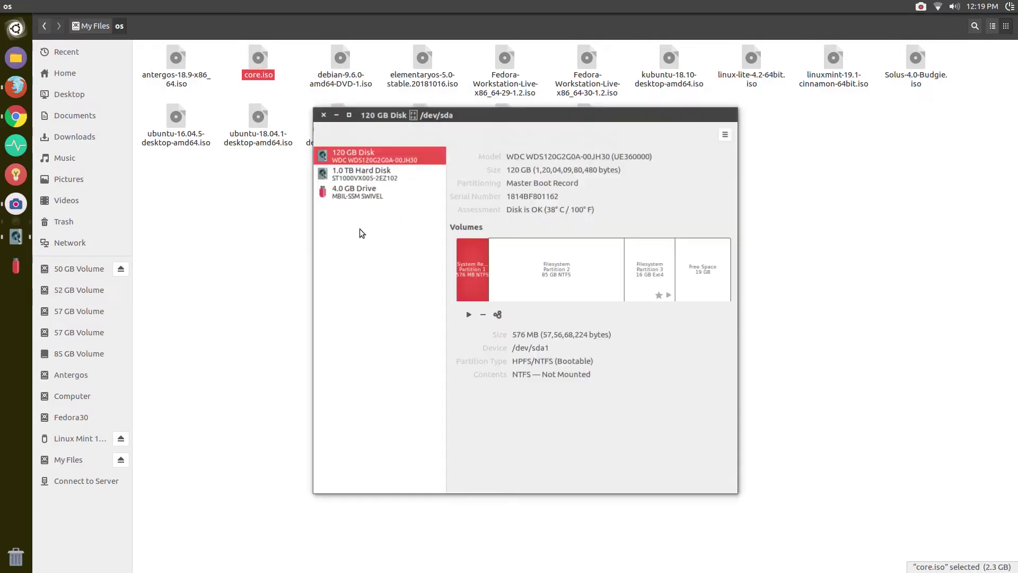
# - Set the destination to the 4.0 GB Drive and confirm restoring the image onto it
pyautogui.click(573, 326)
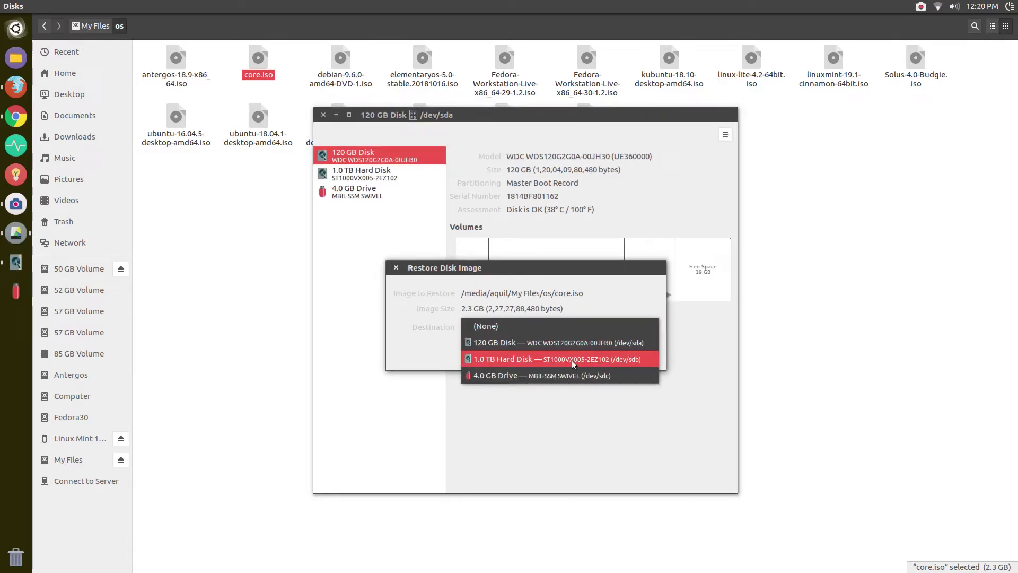
pyautogui.click(569, 374)
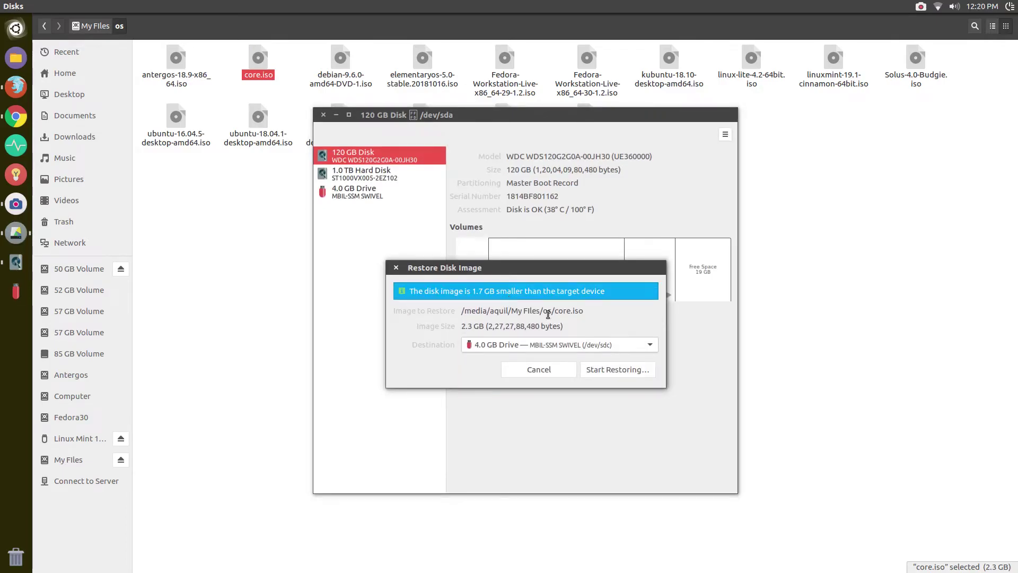
pyautogui.click(634, 368)
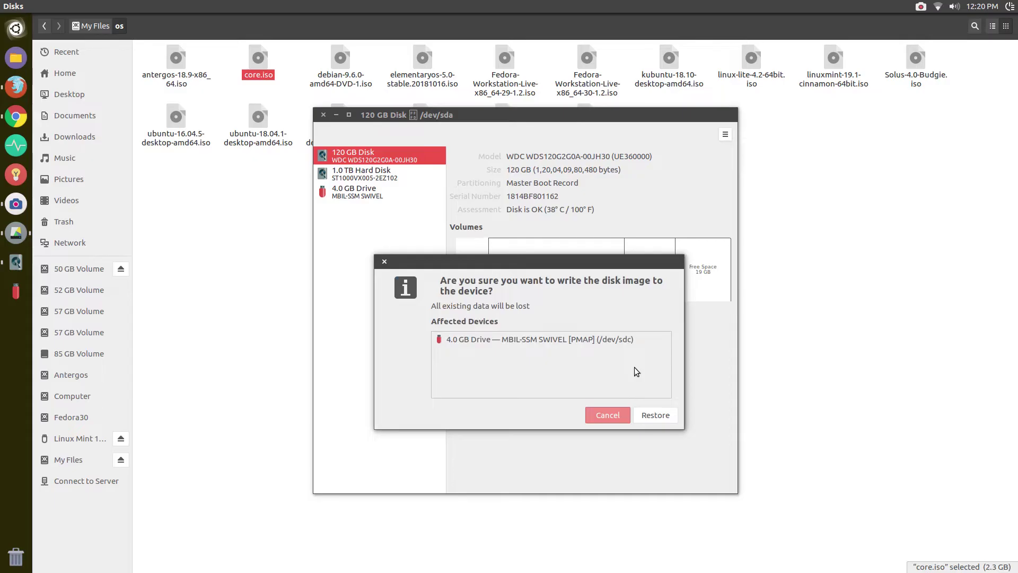
pyautogui.click(655, 415)
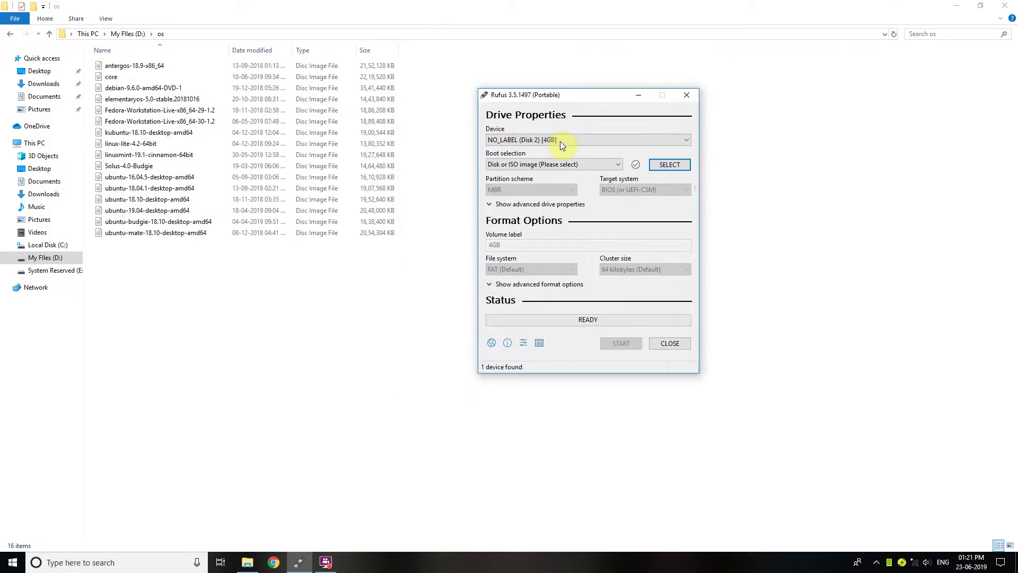
# - In Rufus, keep the 4GB USB drive as the device and select core.iso as the boot image
pyautogui.click(559, 140)
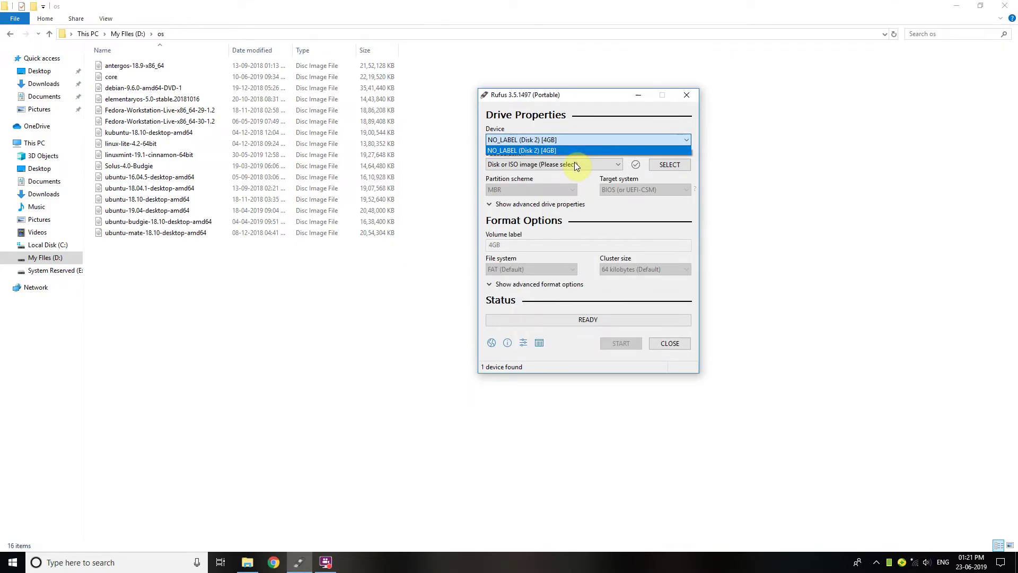
pyautogui.click(575, 164)
pyautogui.click(668, 164)
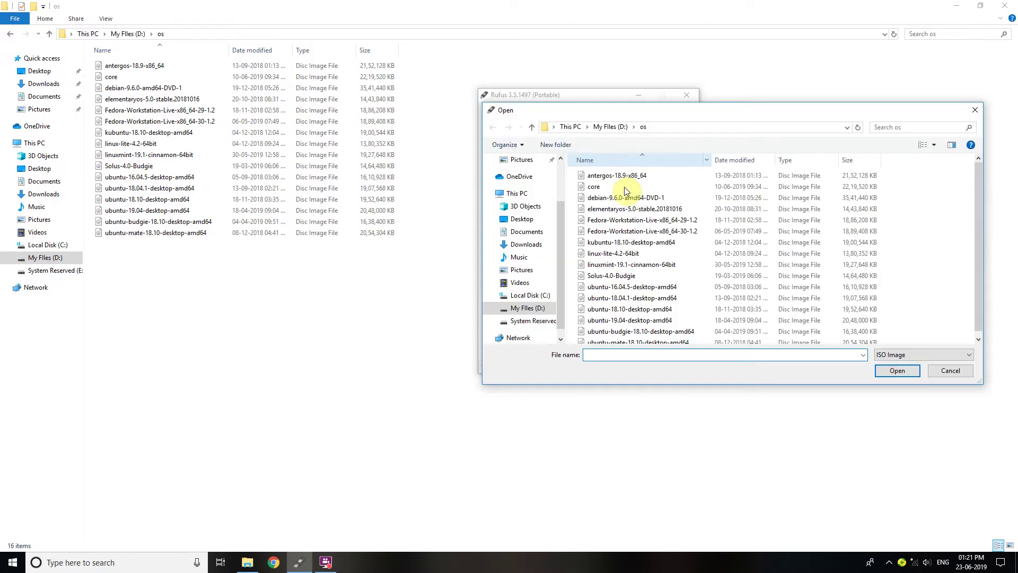
pyautogui.doubleClick(624, 186)
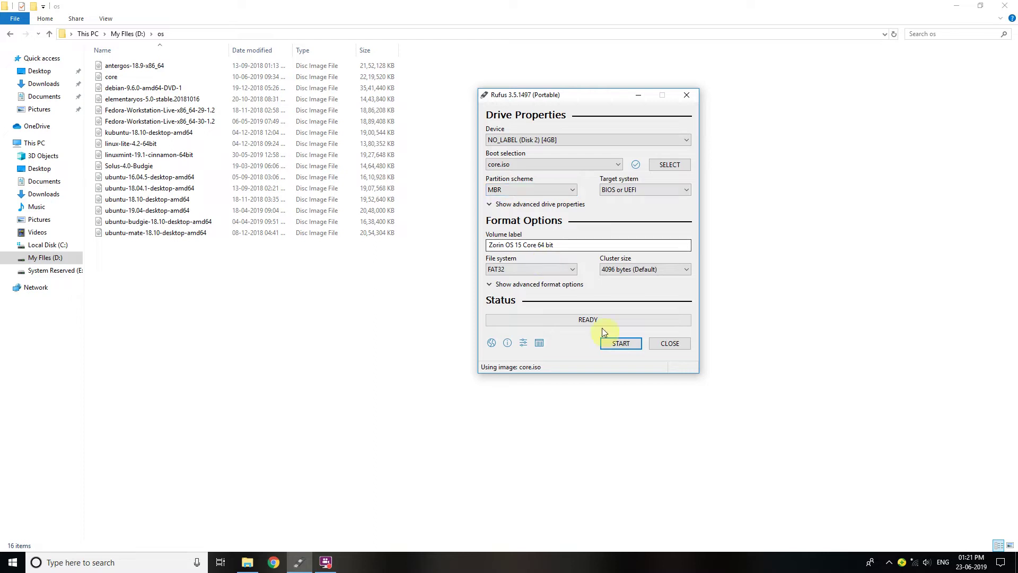
# - Start writing in ISO image mode, accepting that the drive's data will be destroyed
pyautogui.click(611, 342)
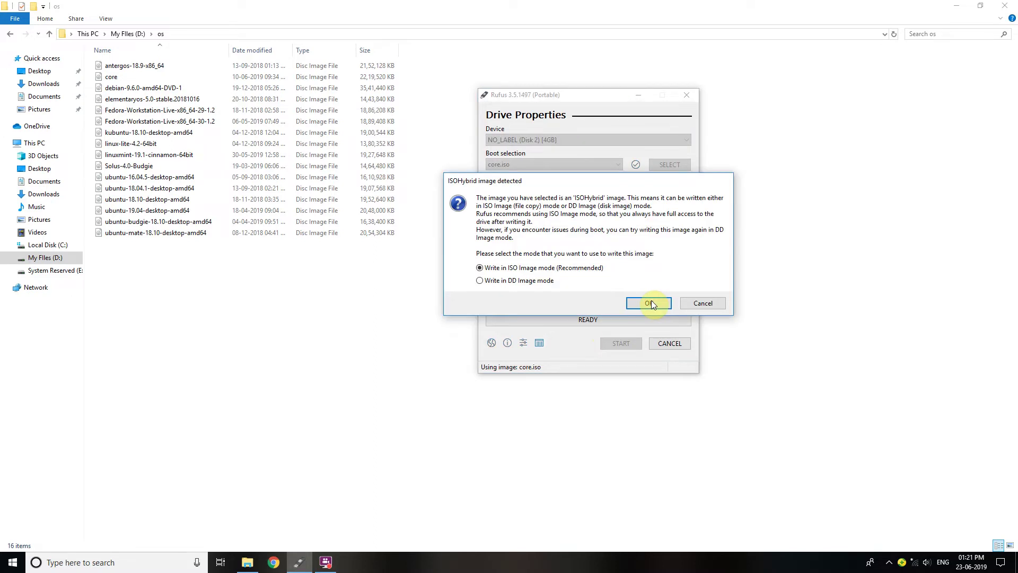
pyautogui.click(650, 303)
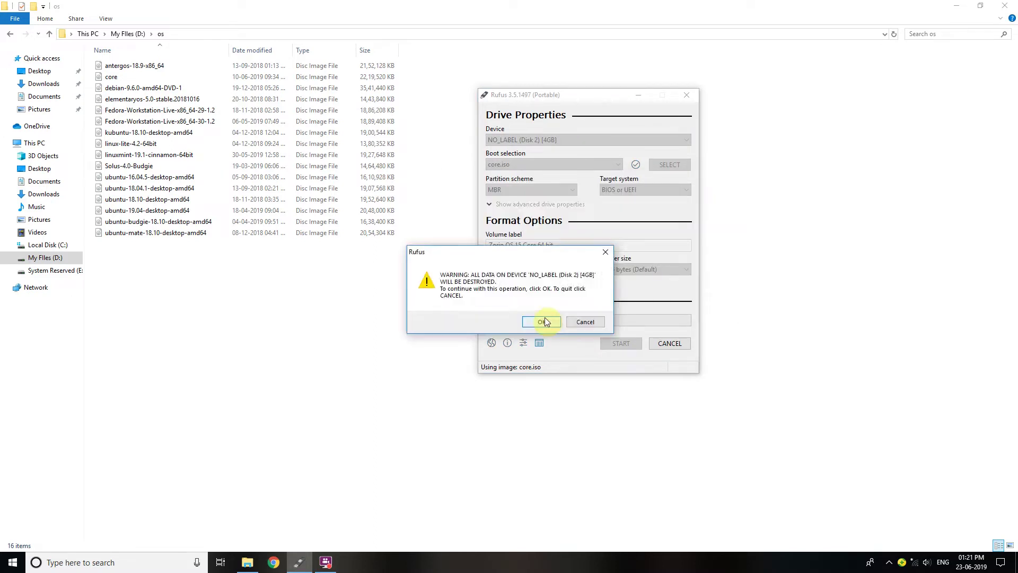
pyautogui.click(545, 321)
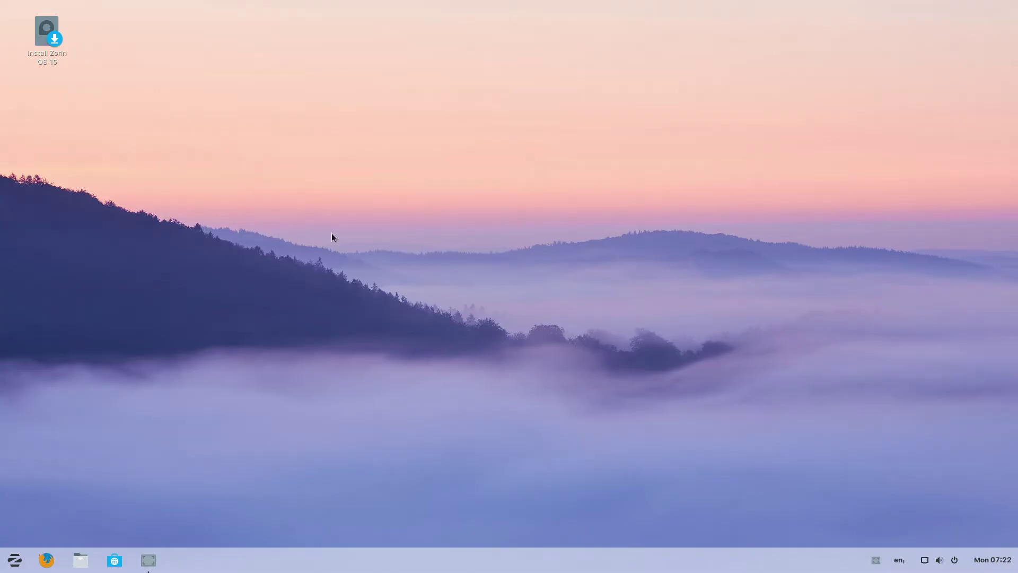
# - Launch the Zorin OS 15 installer and continue past Welcome with English as the language
pyautogui.doubleClick(46, 42)
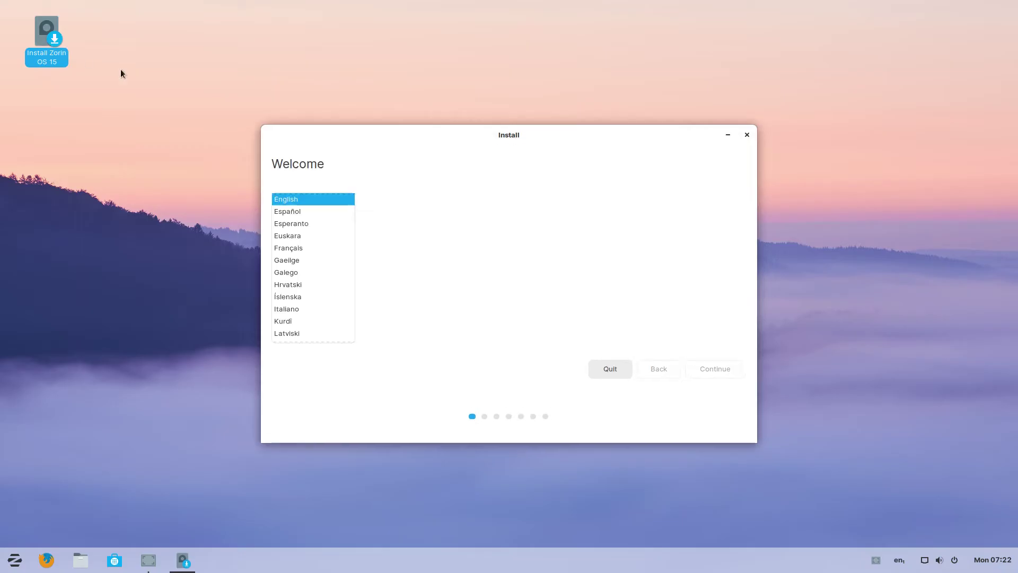
pyautogui.click(325, 212)
pyautogui.click(317, 235)
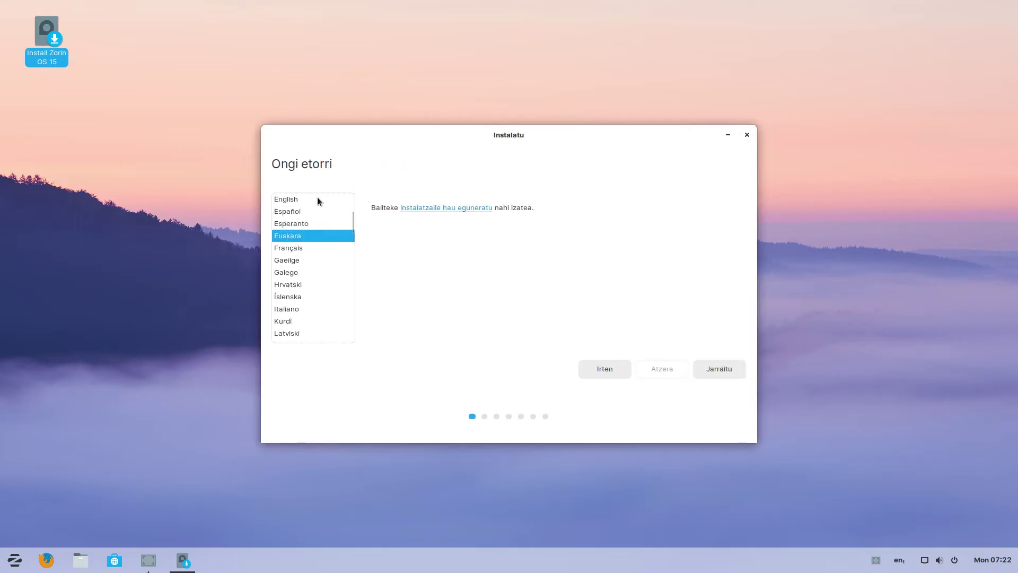
pyautogui.click(317, 198)
pyautogui.click(711, 367)
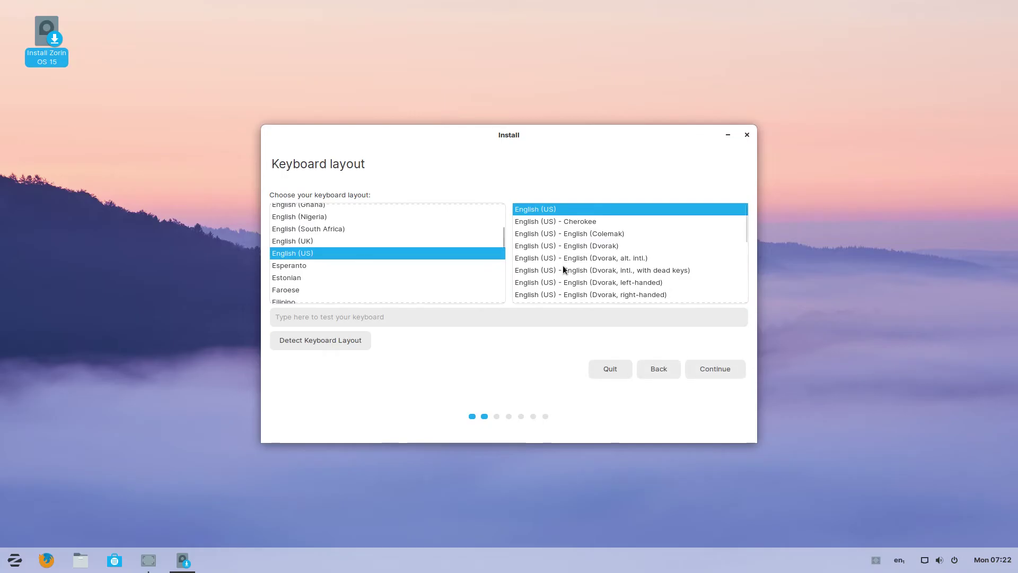
# - Accept the English (US) keyboard layout and the update and third-party software options
pyautogui.click(709, 364)
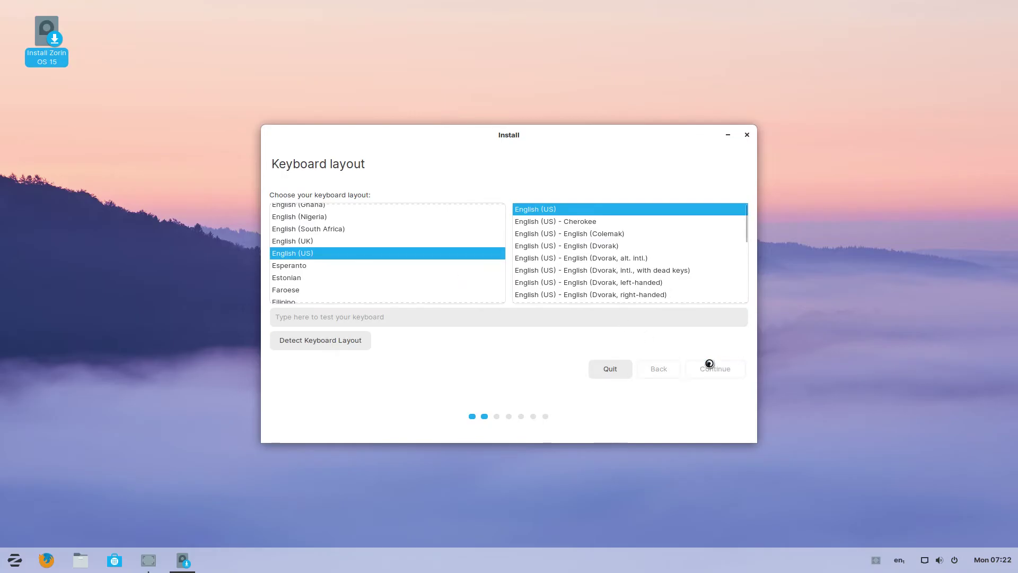
pyautogui.click(399, 198)
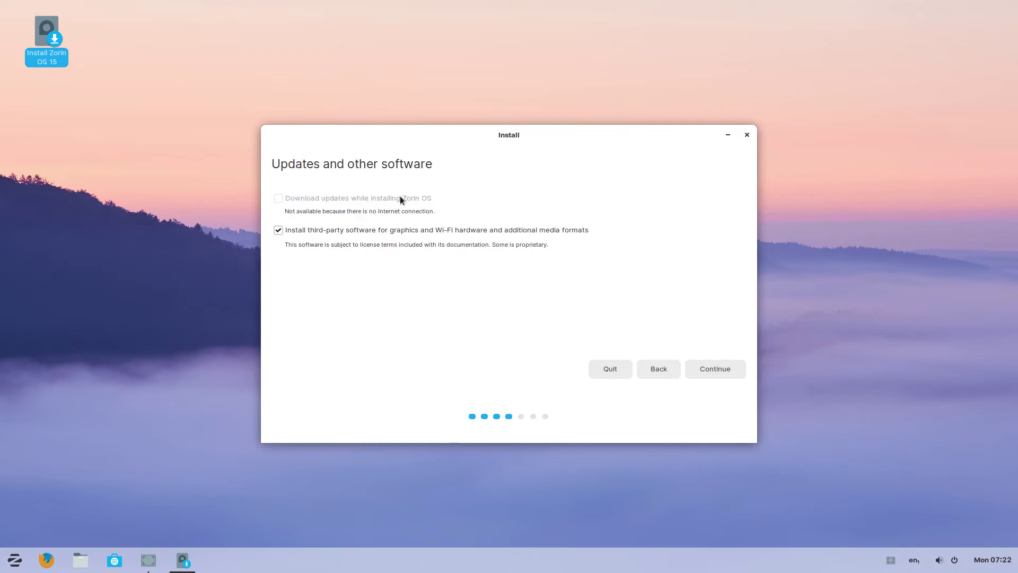
pyautogui.click(730, 369)
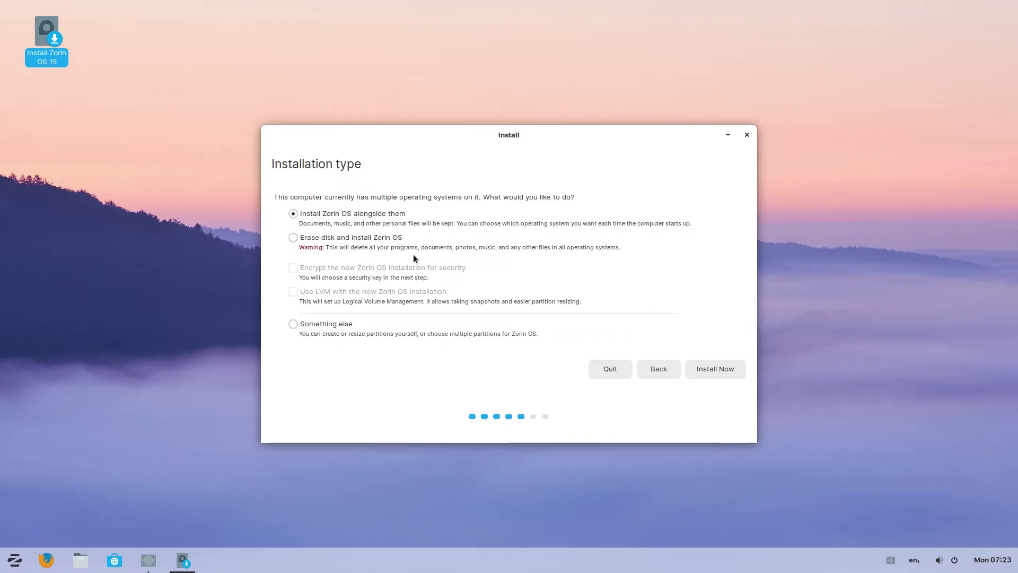
# - Choose 'Something else' as the installation type and scroll through the partition table of all disks
pyautogui.click(372, 238)
pyautogui.click(342, 324)
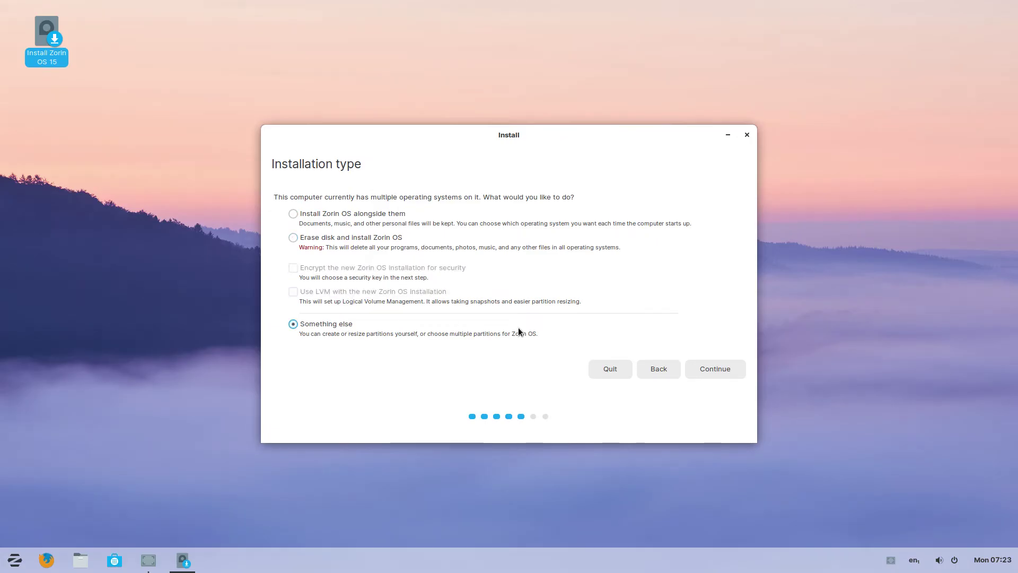
pyautogui.click(695, 368)
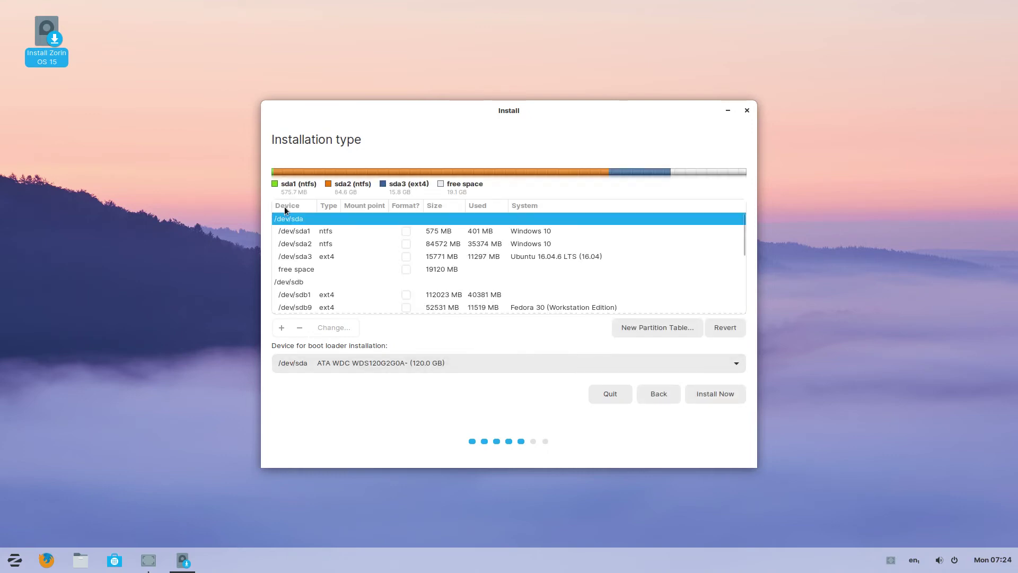
pyautogui.scroll(-5, 316, 237)
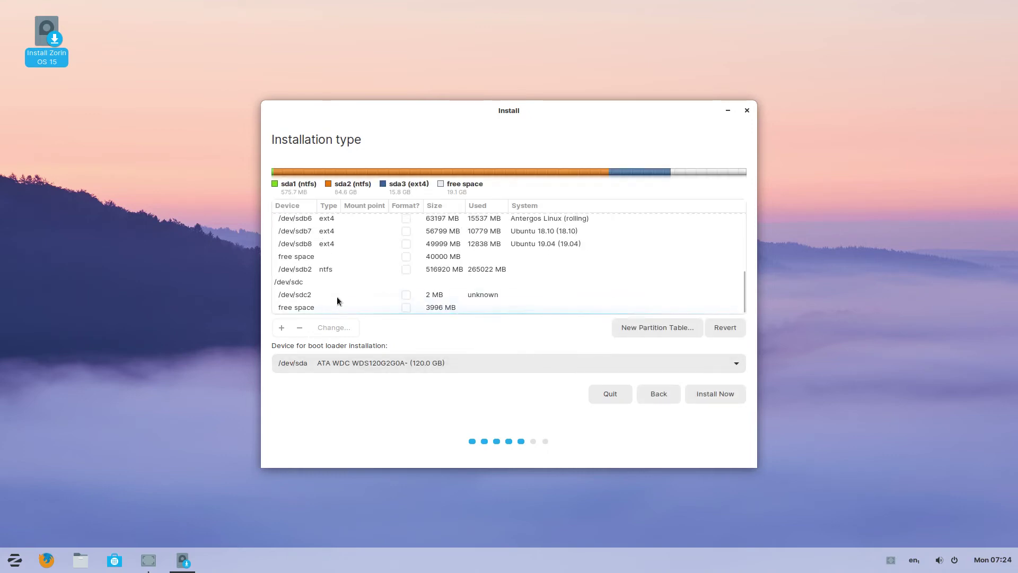
pyautogui.scroll(5, 337, 300)
pyautogui.scroll(-5, 337, 297)
pyautogui.scroll(5, 459, 297)
pyautogui.scroll(1, 459, 297)
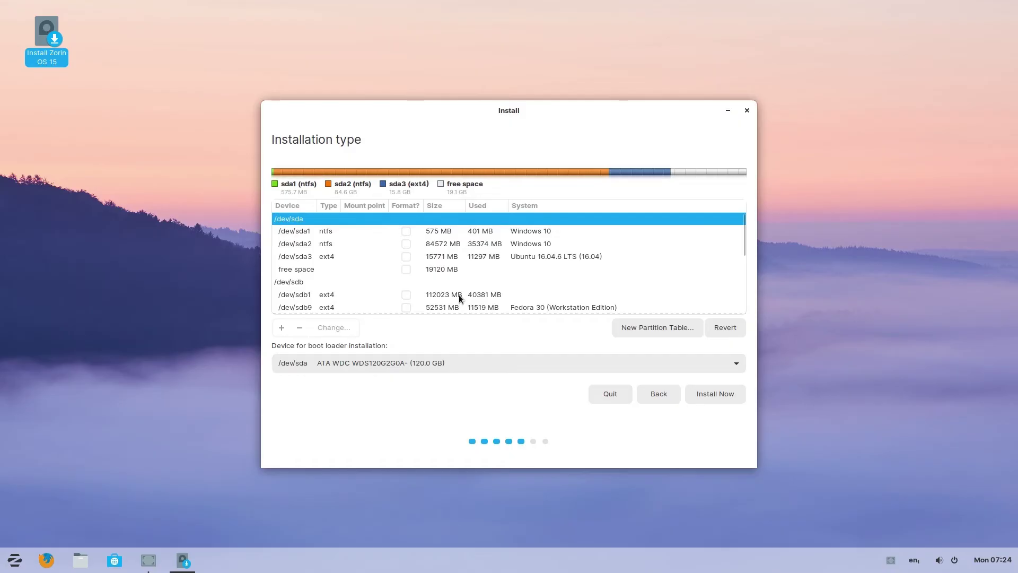
pyautogui.scroll(-1, 459, 297)
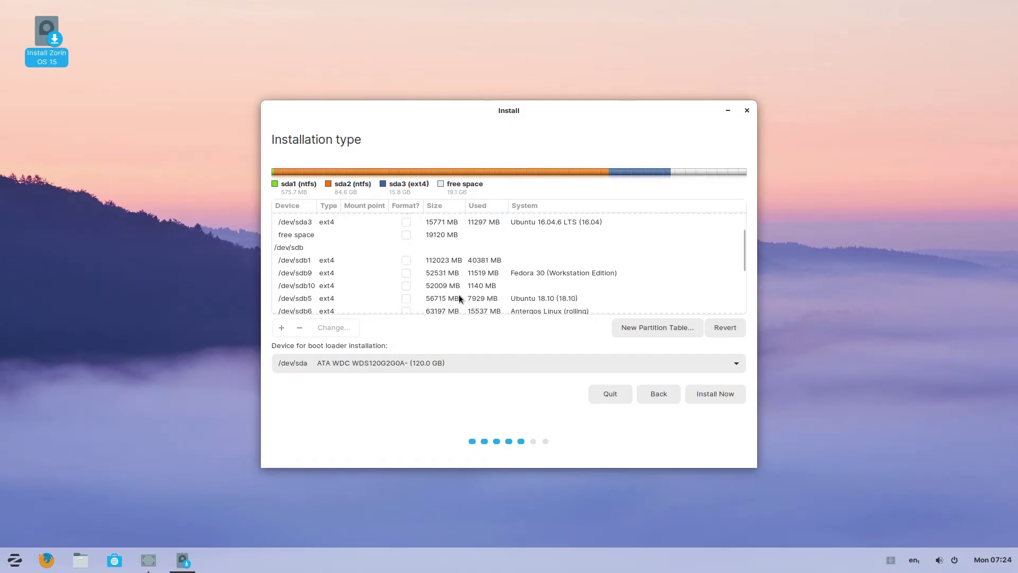
pyautogui.scroll(-1, 460, 298)
# - Set /dev/sdb10 to a formatted Ext4 journaling partition mounted at /, and write the changes to disk
pyautogui.click(475, 266)
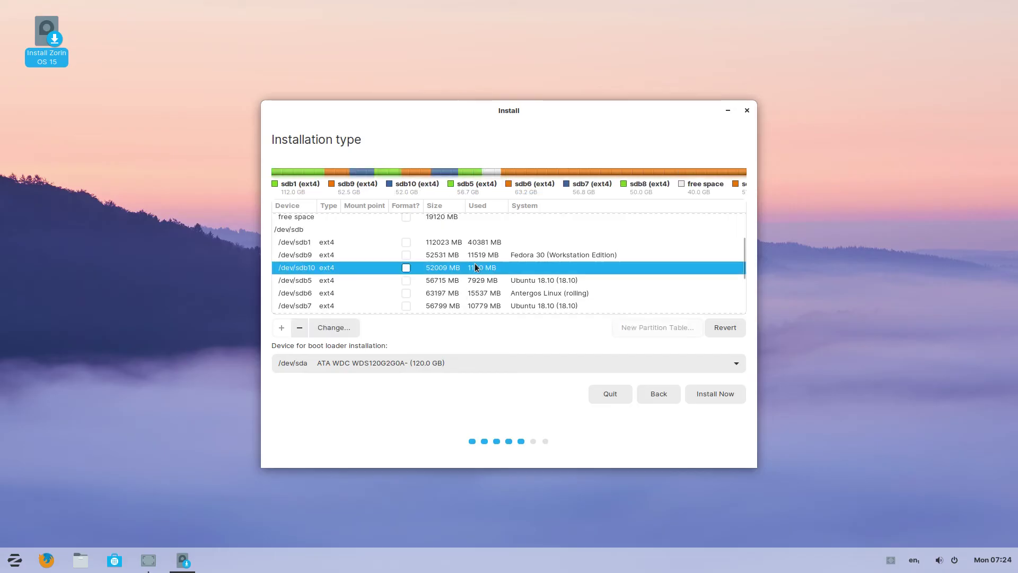
pyautogui.click(348, 328)
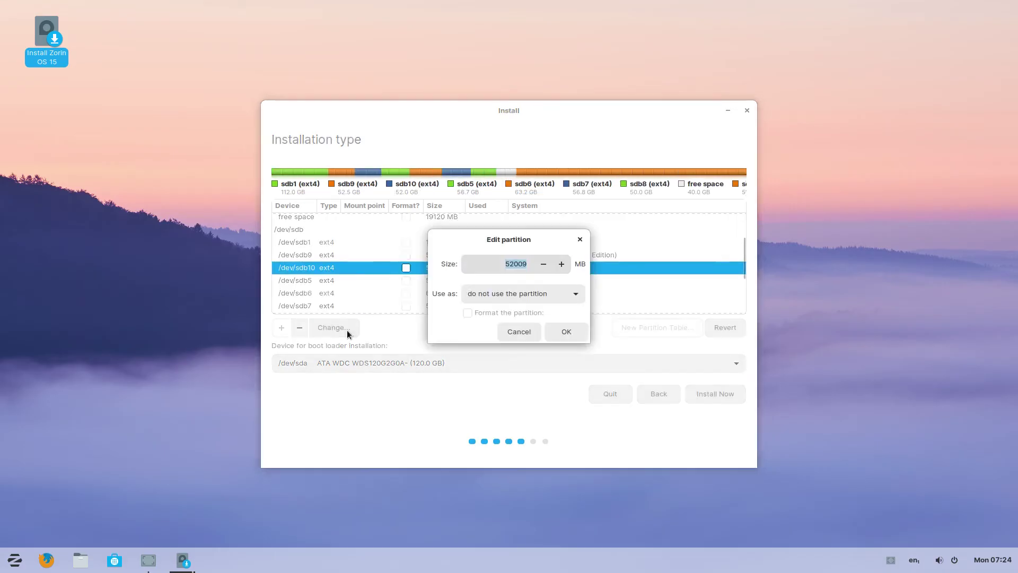
pyautogui.click(536, 294)
pyautogui.click(549, 115)
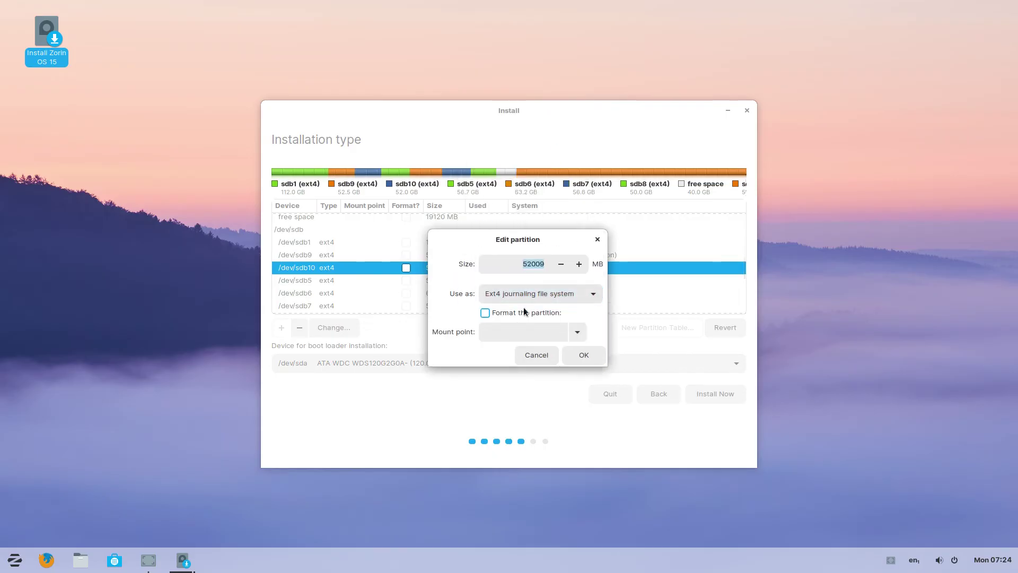
pyautogui.click(484, 312)
pyautogui.click(577, 332)
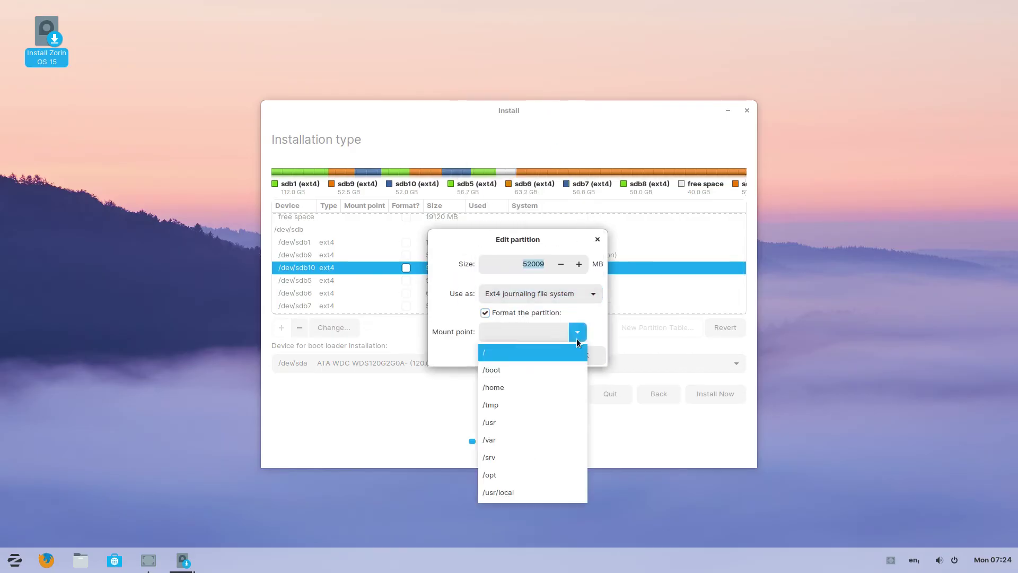
pyautogui.click(553, 348)
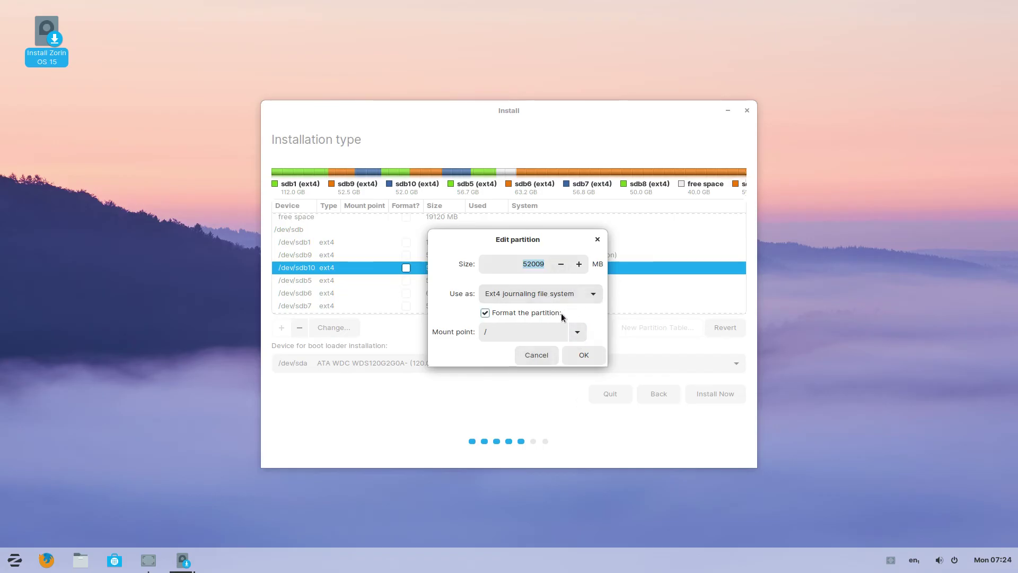
pyautogui.click(583, 355)
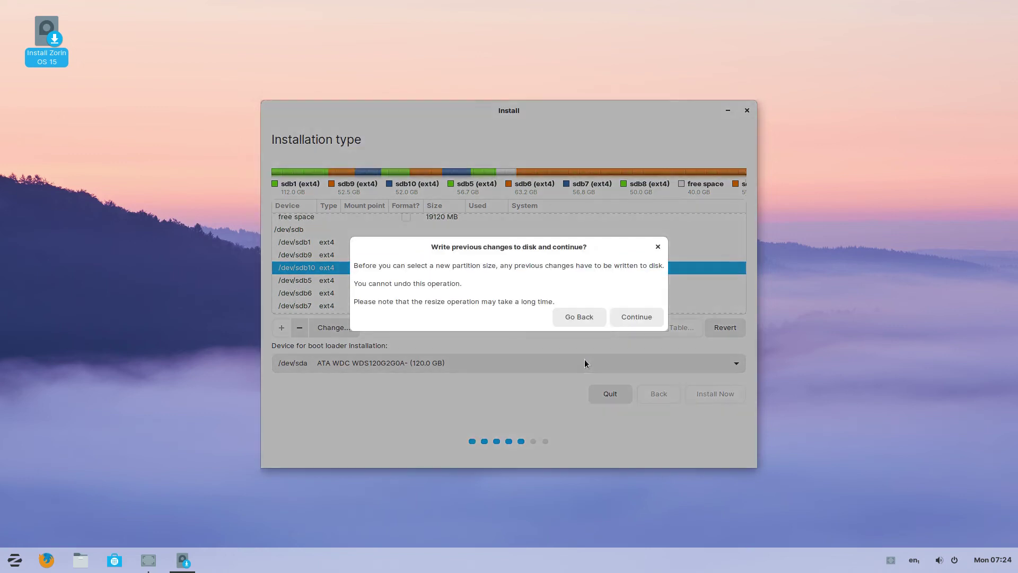
pyautogui.click(626, 318)
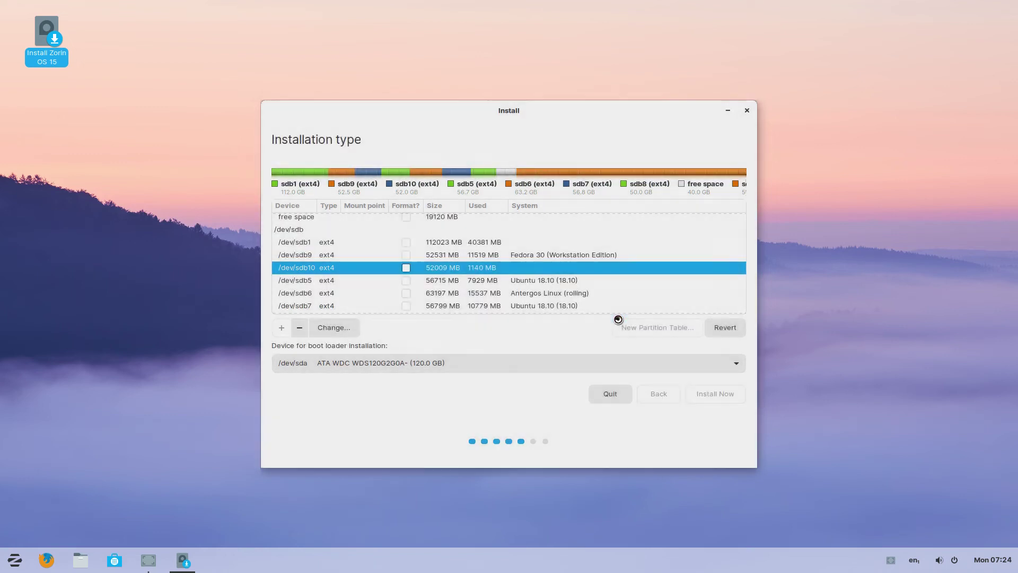
# - Begin the installation and set the time zone to Kolkata, India
pyautogui.click(710, 394)
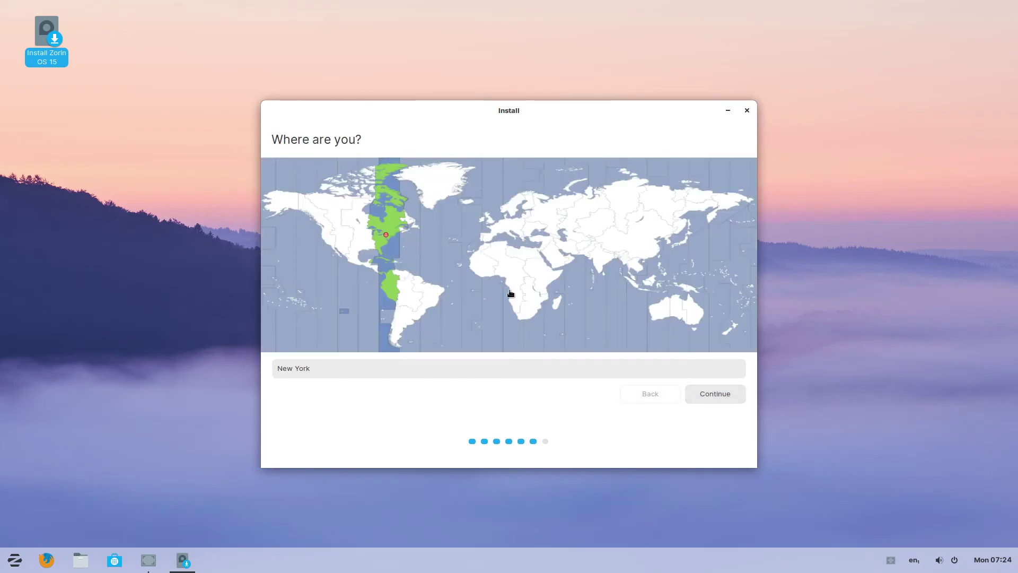
pyautogui.click(607, 262)
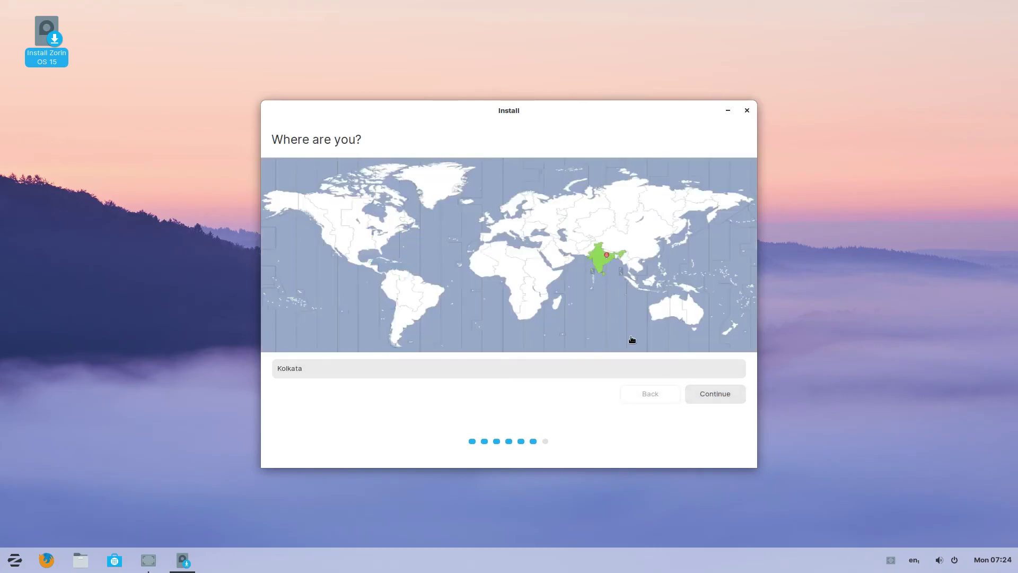
pyautogui.click(714, 392)
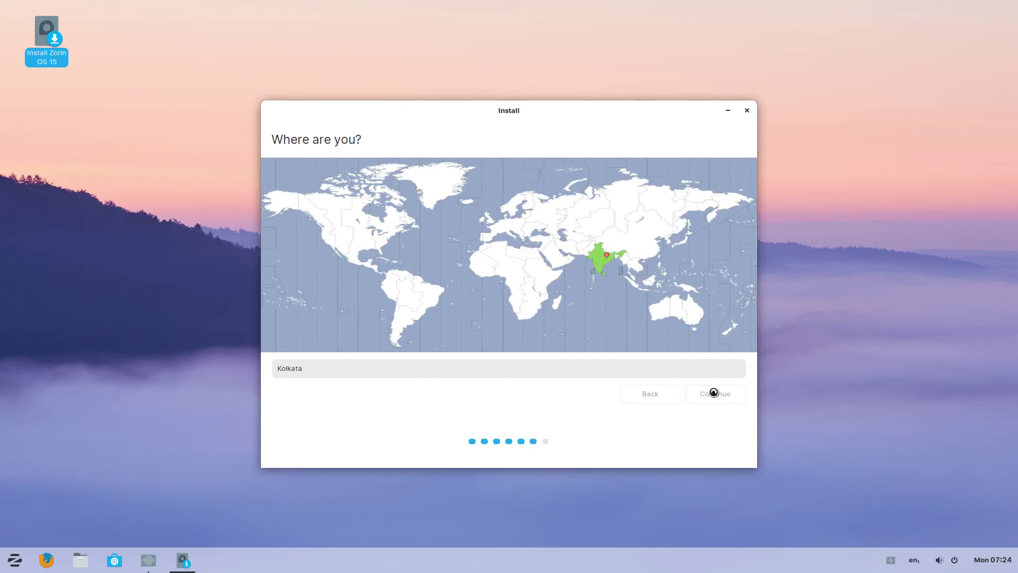
# - Enter the user's name and account password twice, keep password login required, and start installing
pyautogui.write('Lin')
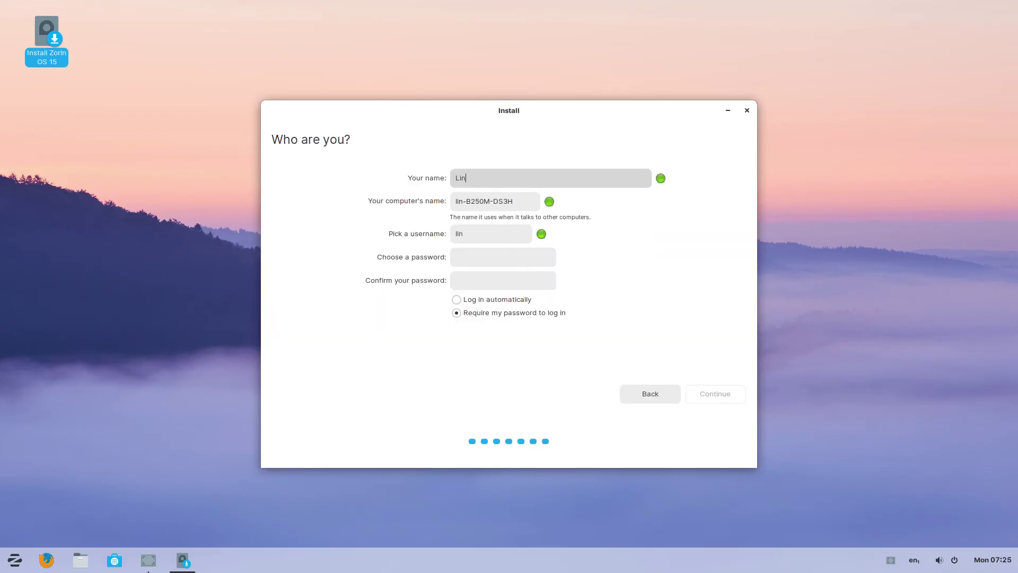
pyautogui.write('uxTex')
pyautogui.click(476, 261)
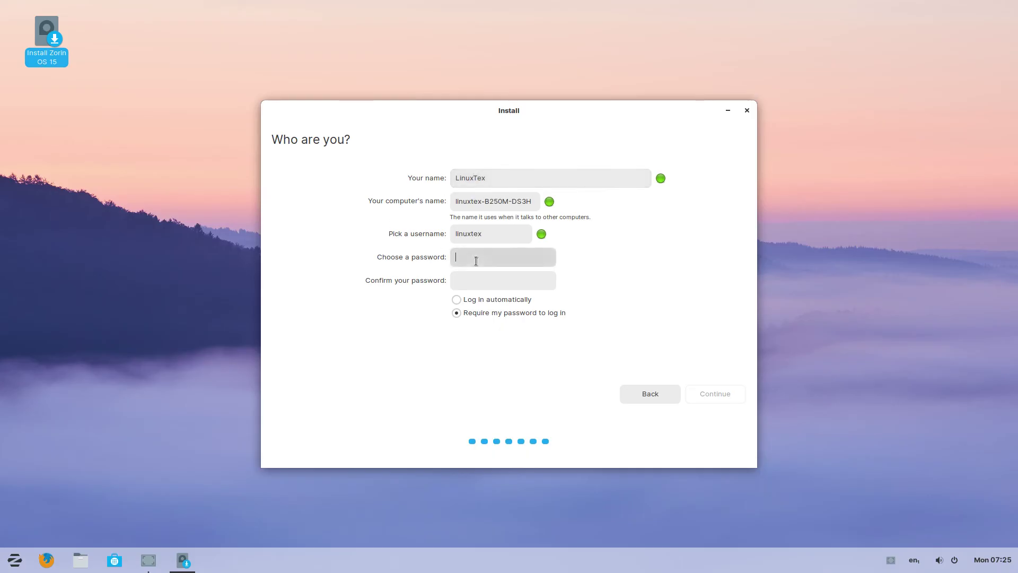
pyautogui.write('a')
pyautogui.click(478, 276)
pyautogui.write('a')
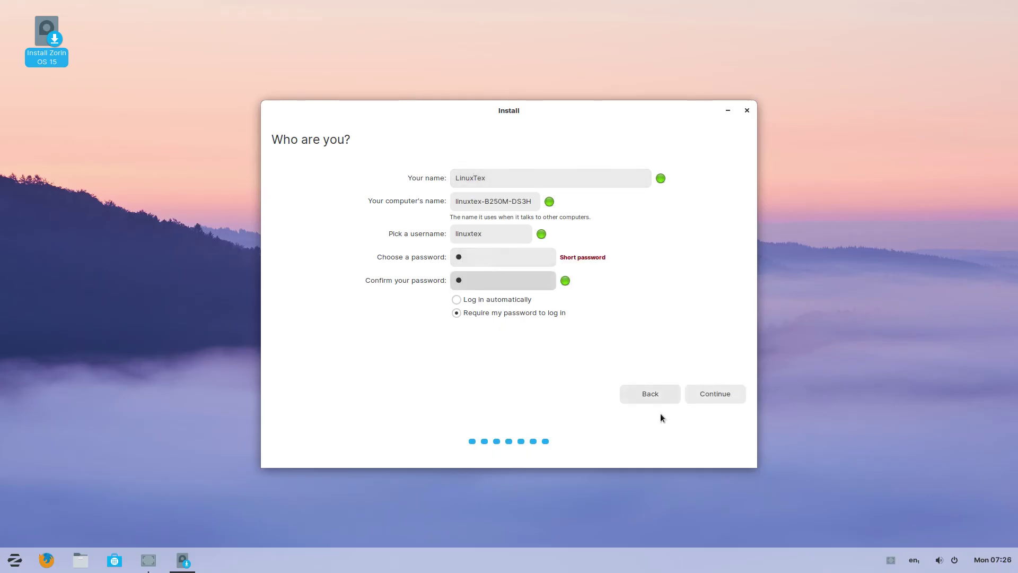
pyautogui.click(455, 311)
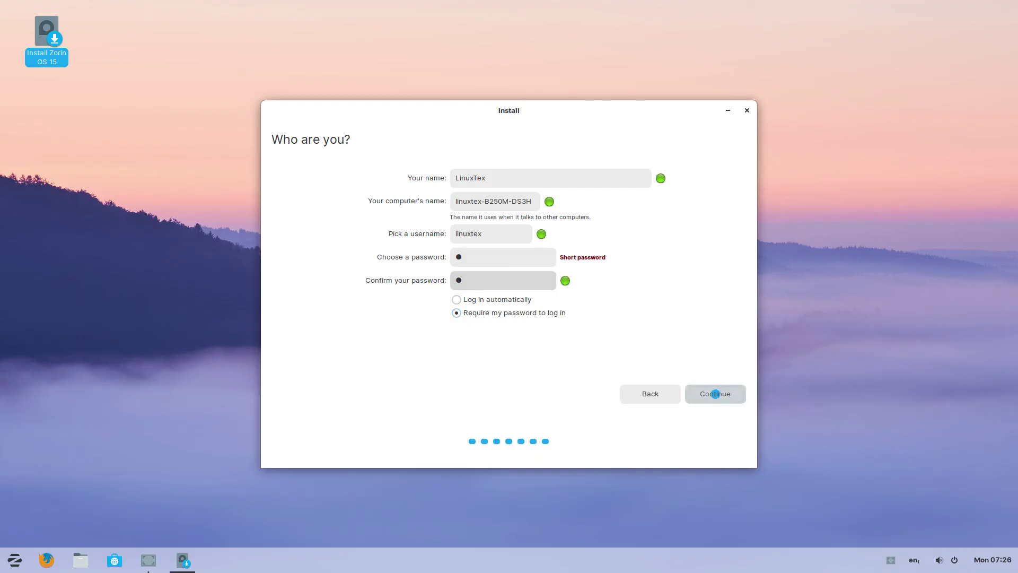
pyautogui.click(738, 397)
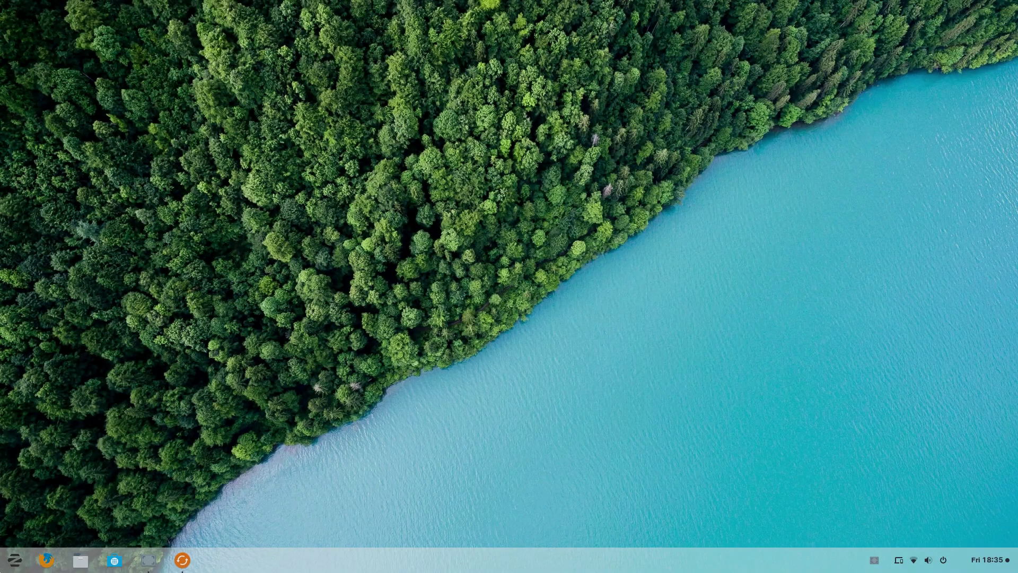
pyautogui.press('super')
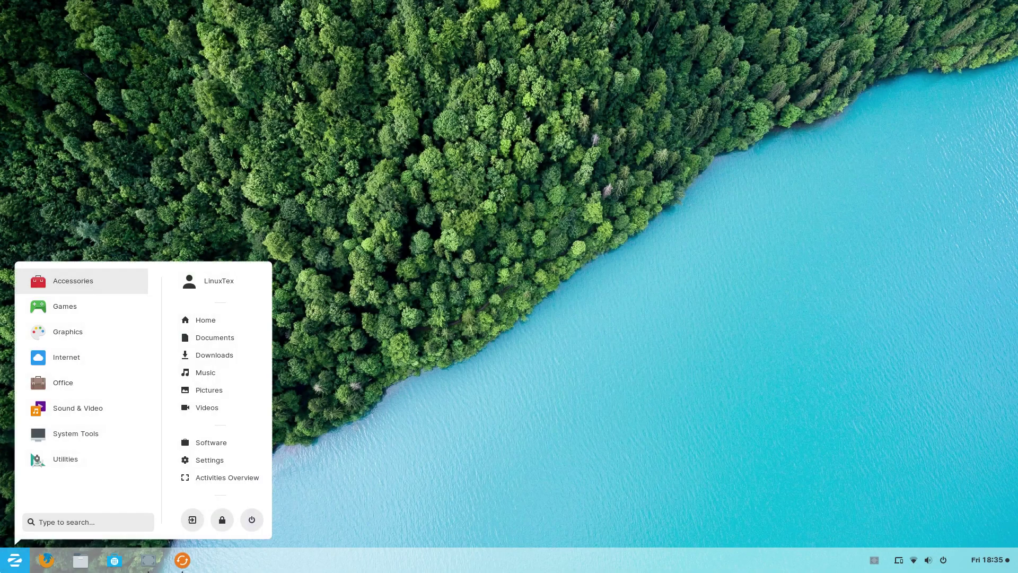
pyautogui.click(93, 286)
pyautogui.click(55, 492)
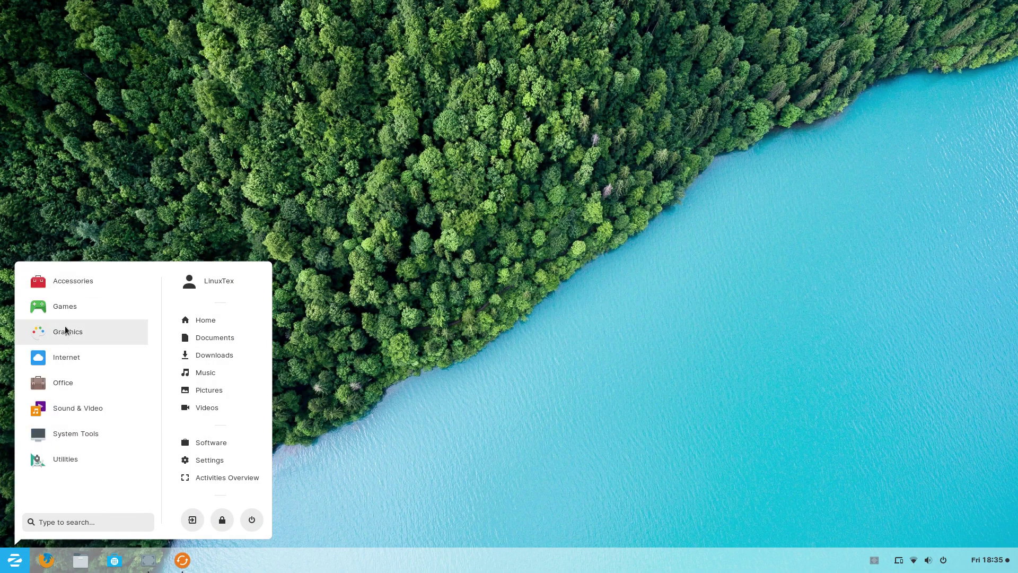
pyautogui.click(68, 310)
pyautogui.click(64, 491)
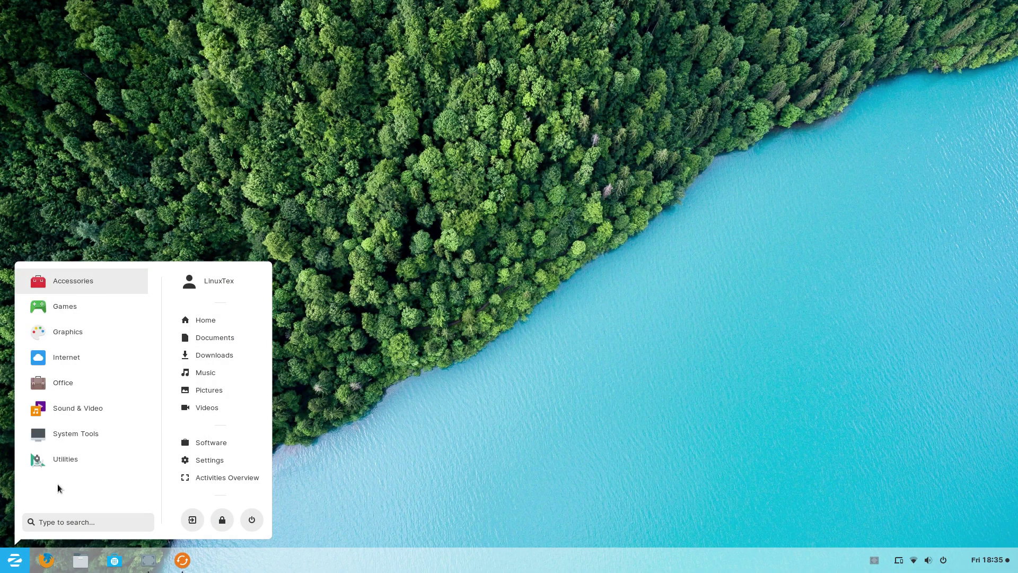
pyautogui.click(73, 356)
pyautogui.click(51, 491)
pyautogui.click(361, 406)
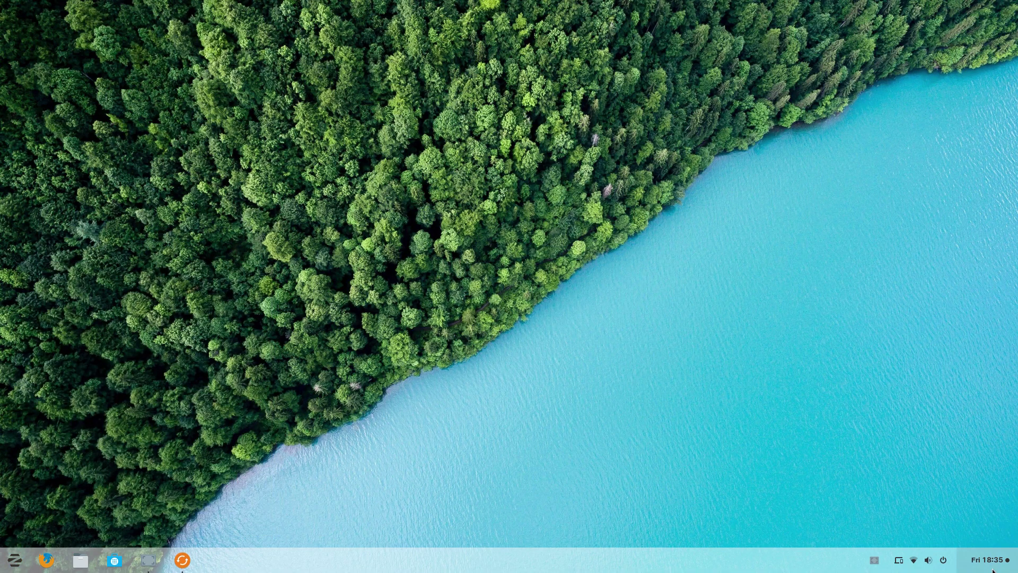